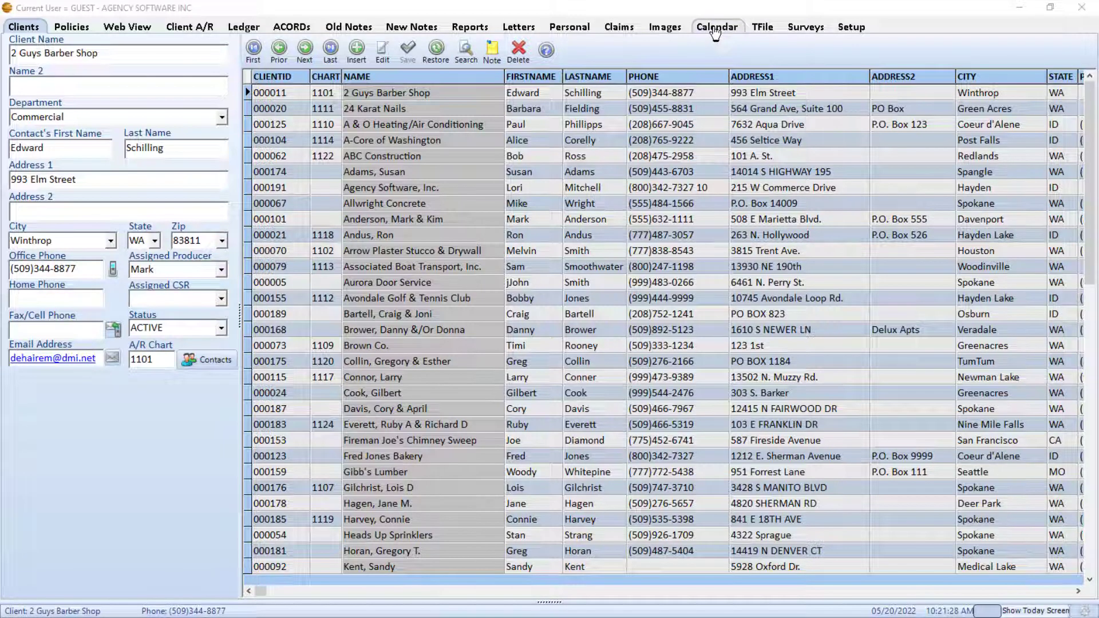
Change the agency setup's calendar option to Tickler View and open the tickler list.
click(715, 30)
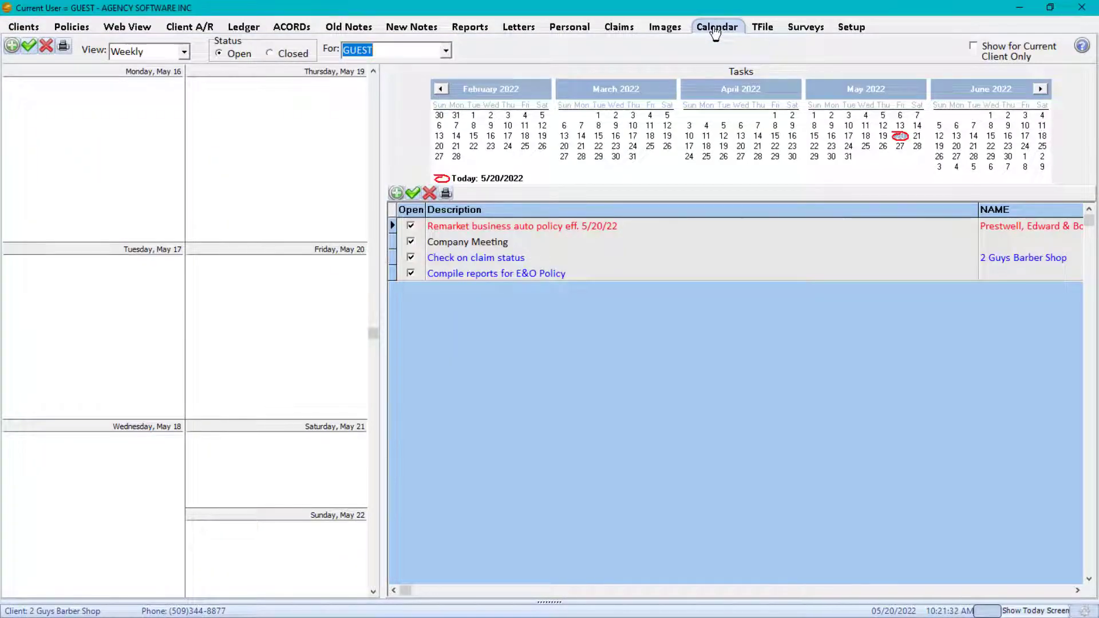
click(857, 26)
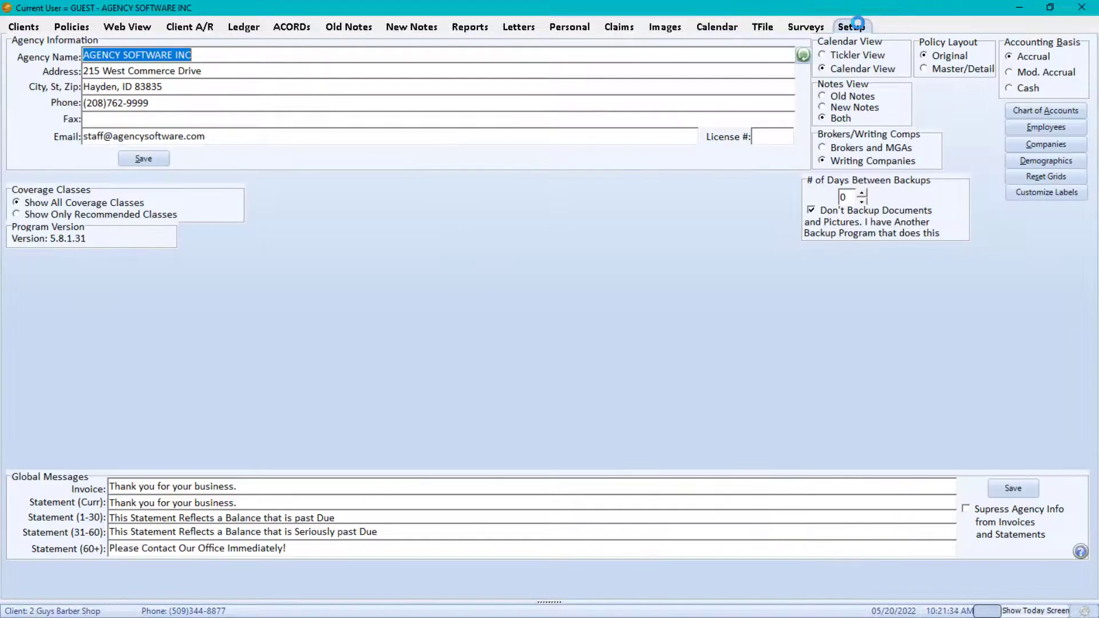
click(838, 57)
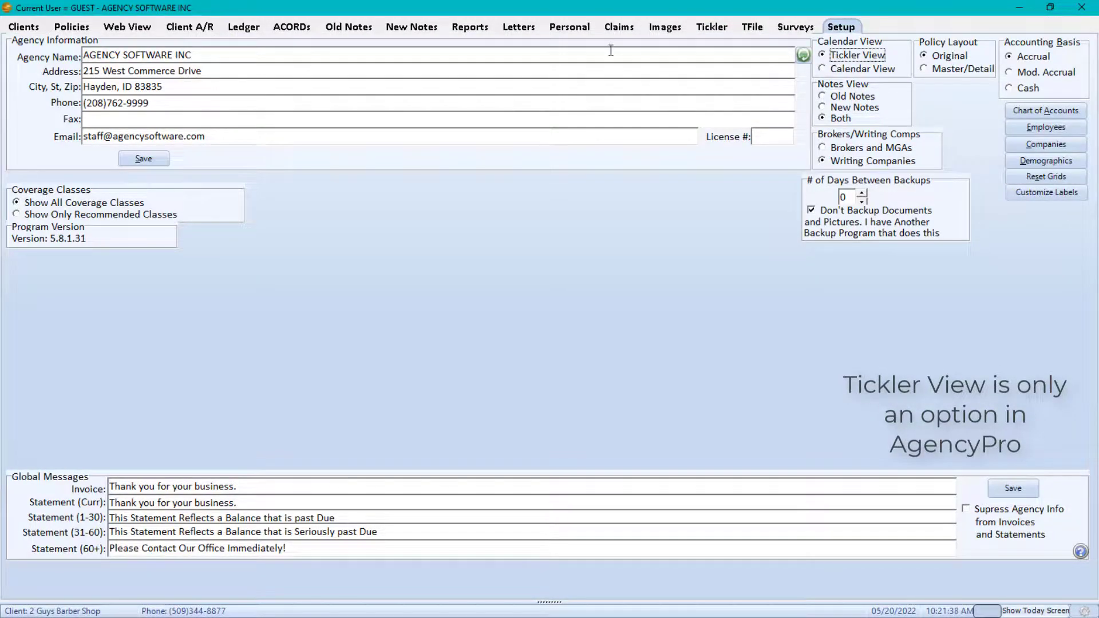
click(712, 29)
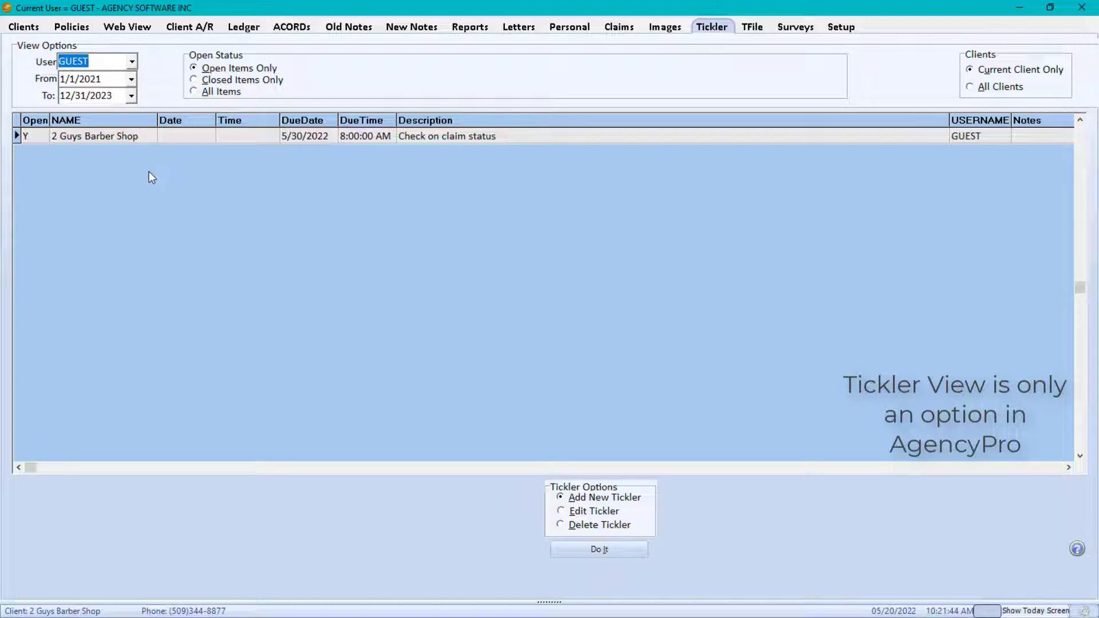
Set the agency setup's calendar option to Calendar View and open the calendar.
click(847, 29)
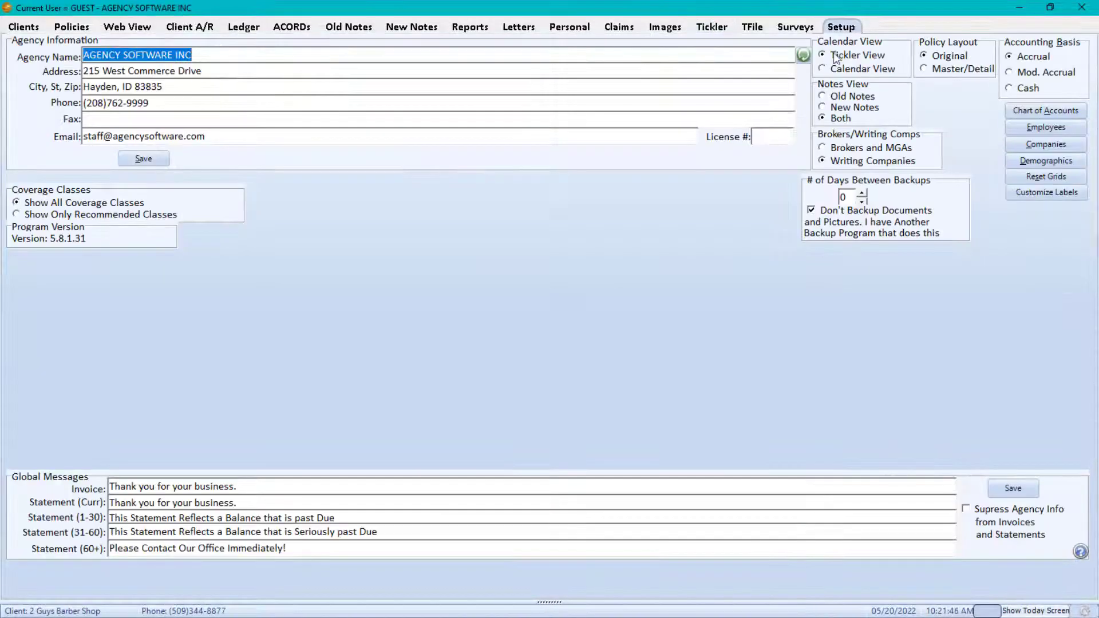
click(824, 70)
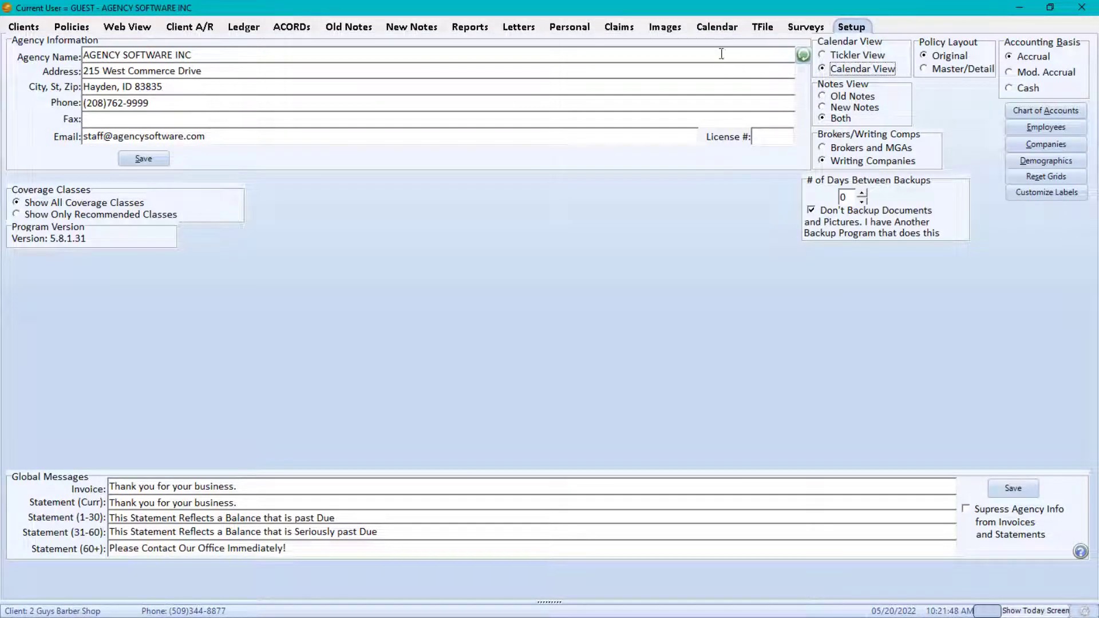
click(717, 27)
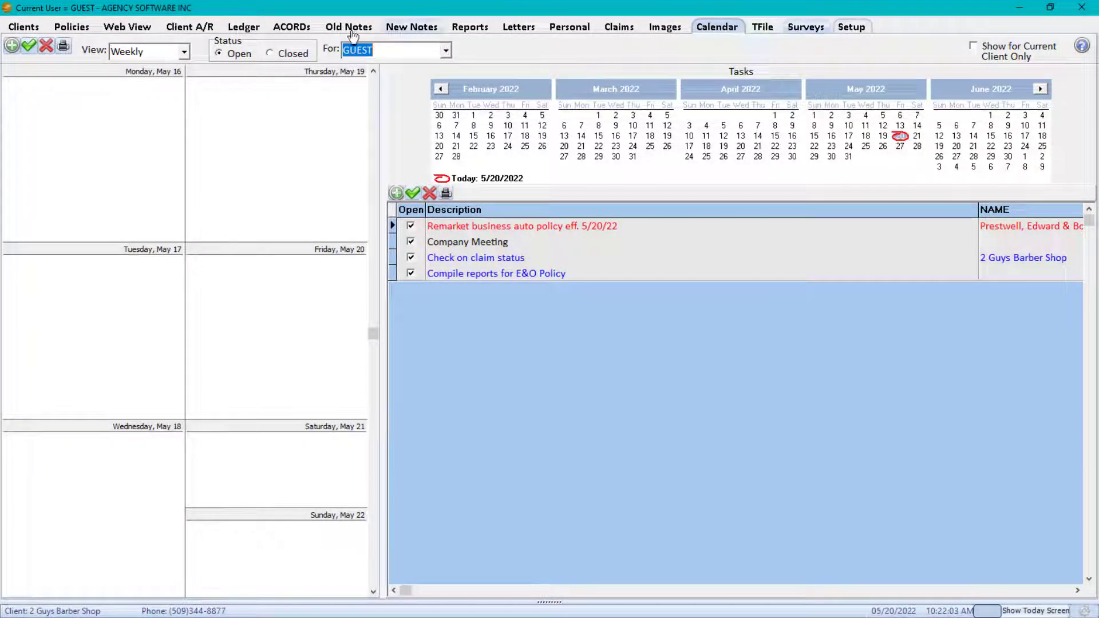
View the calendar's closed items and return to the open ones.
click(270, 54)
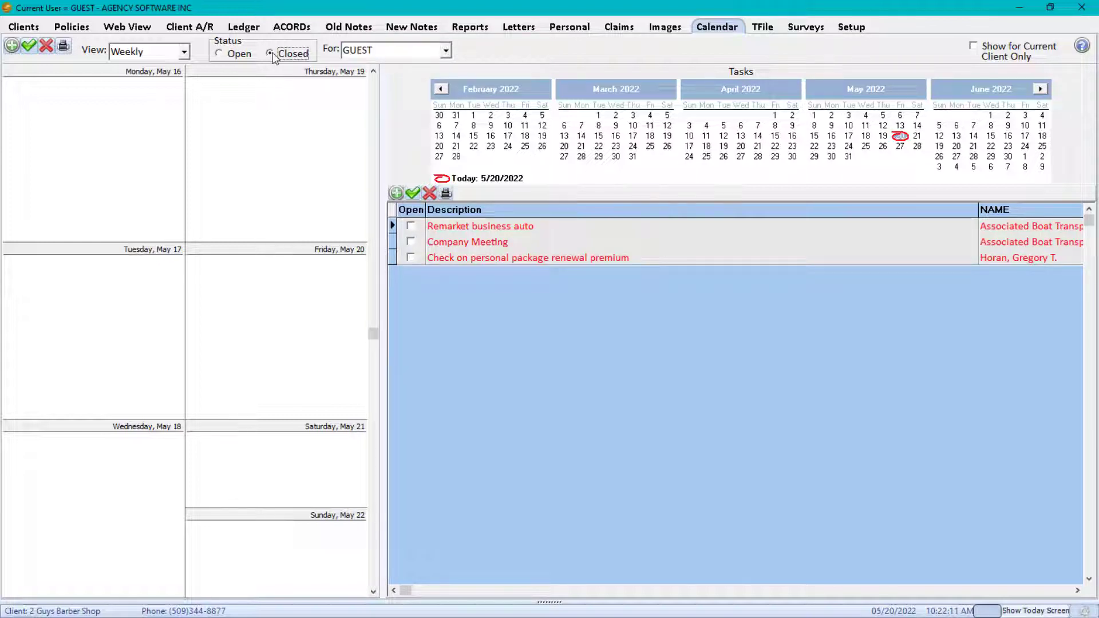
click(219, 54)
Show another employee's calendar and tasks, and switch the display to All Users.
click(446, 51)
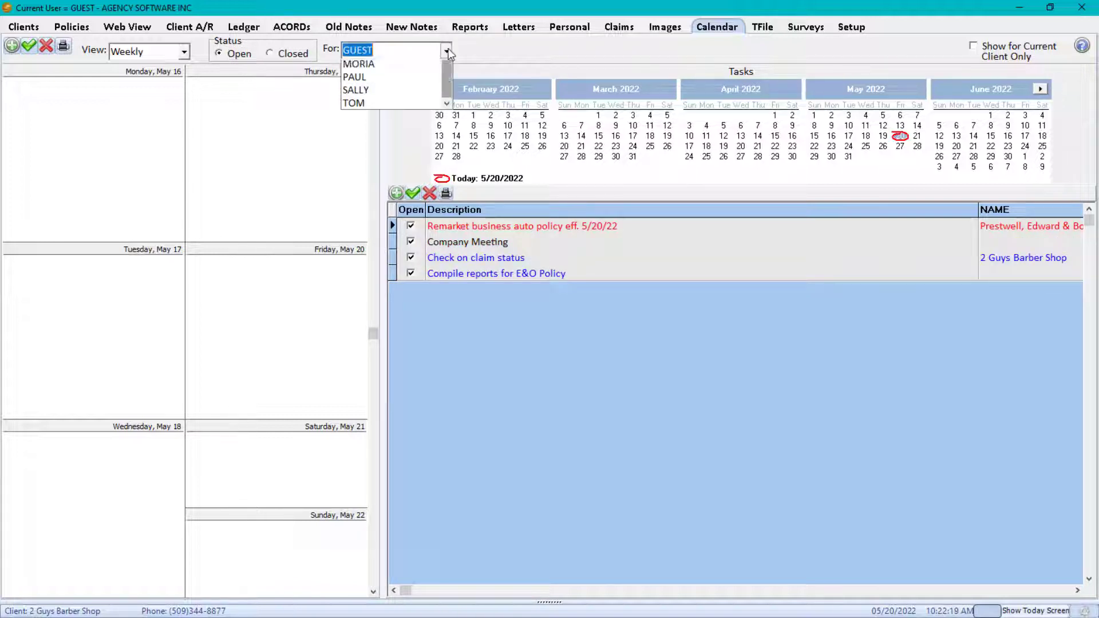
click(361, 146)
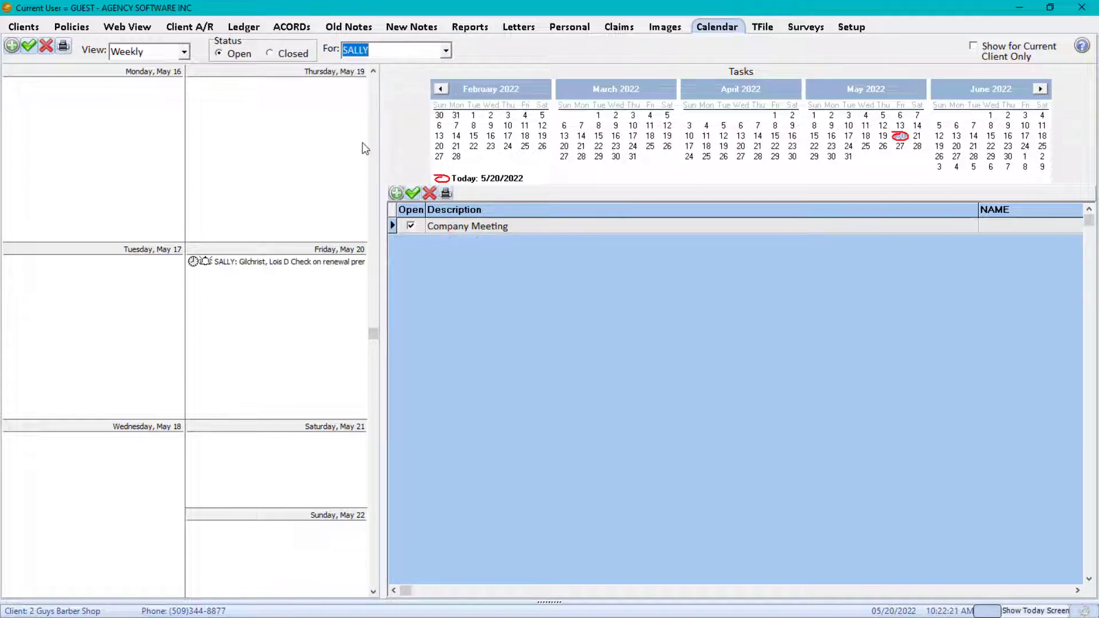
click(446, 51)
scroll(449, 71, up, 3)
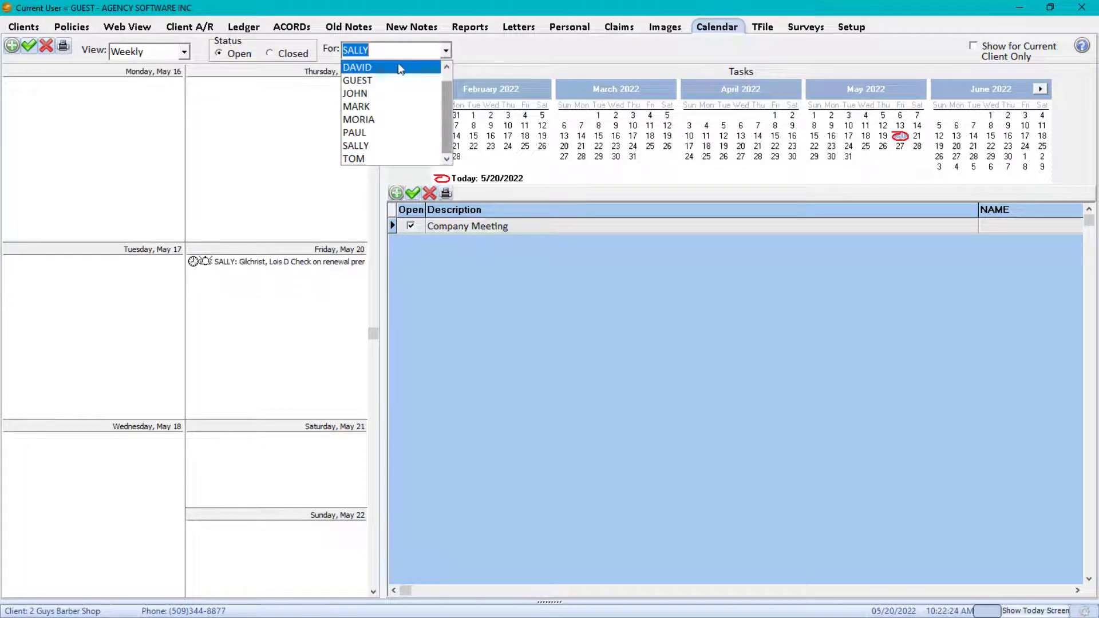
click(395, 70)
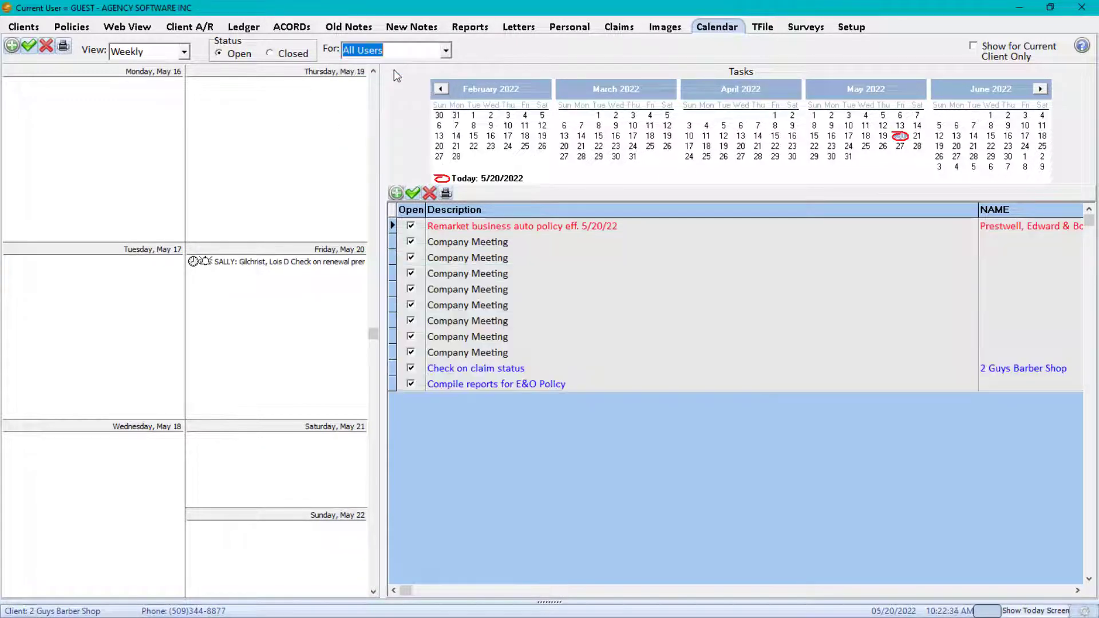
Limit the calendar to the current client's items, remove that limit, and show the GUEST user's calendar.
click(973, 46)
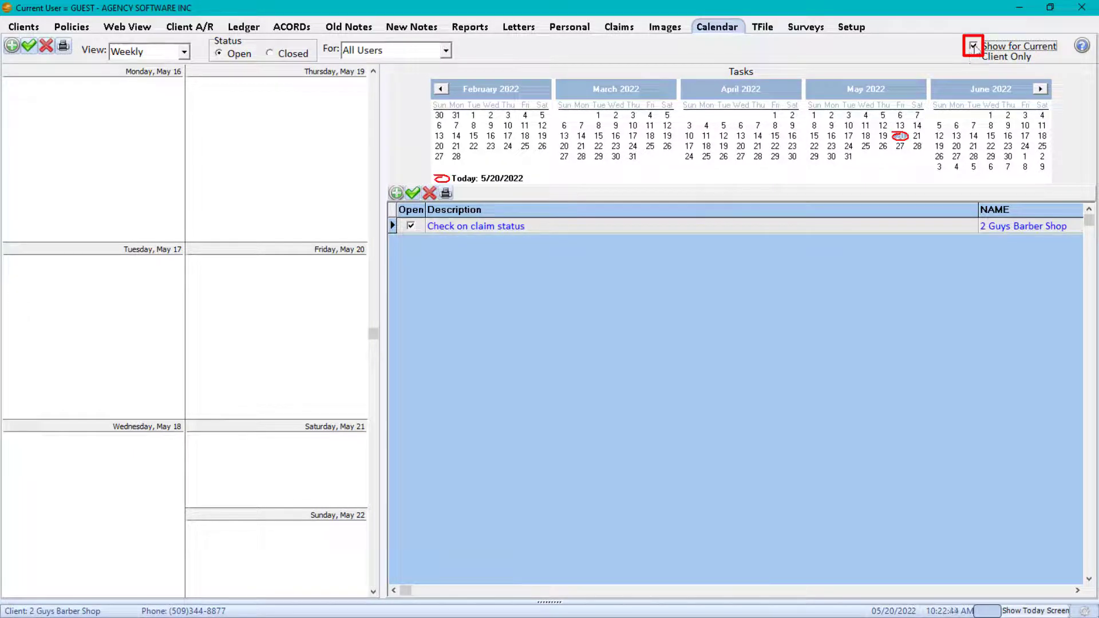
click(974, 45)
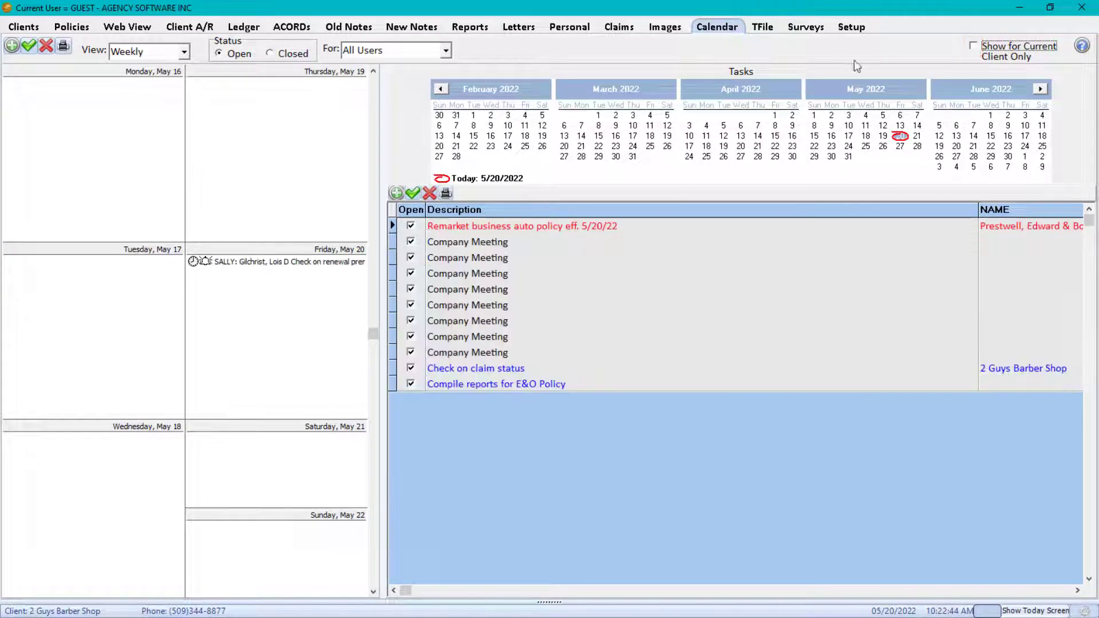
click(445, 51)
click(394, 91)
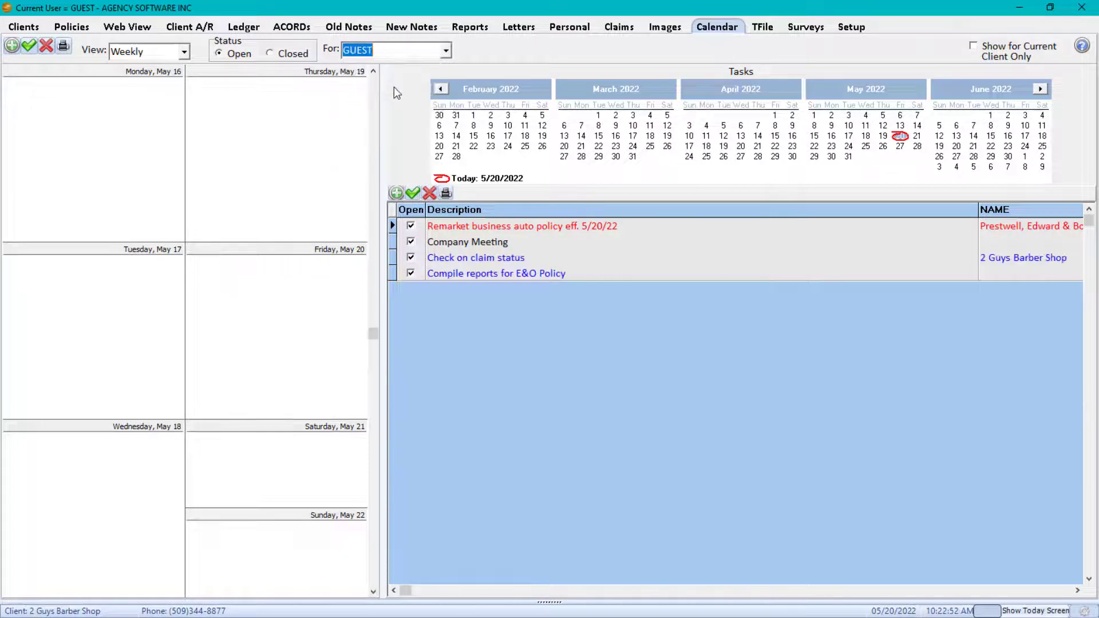
View the calendar as Daily and Monthly, return it to Weekly, and display the week of May 24, 2022.
click(184, 51)
click(128, 80)
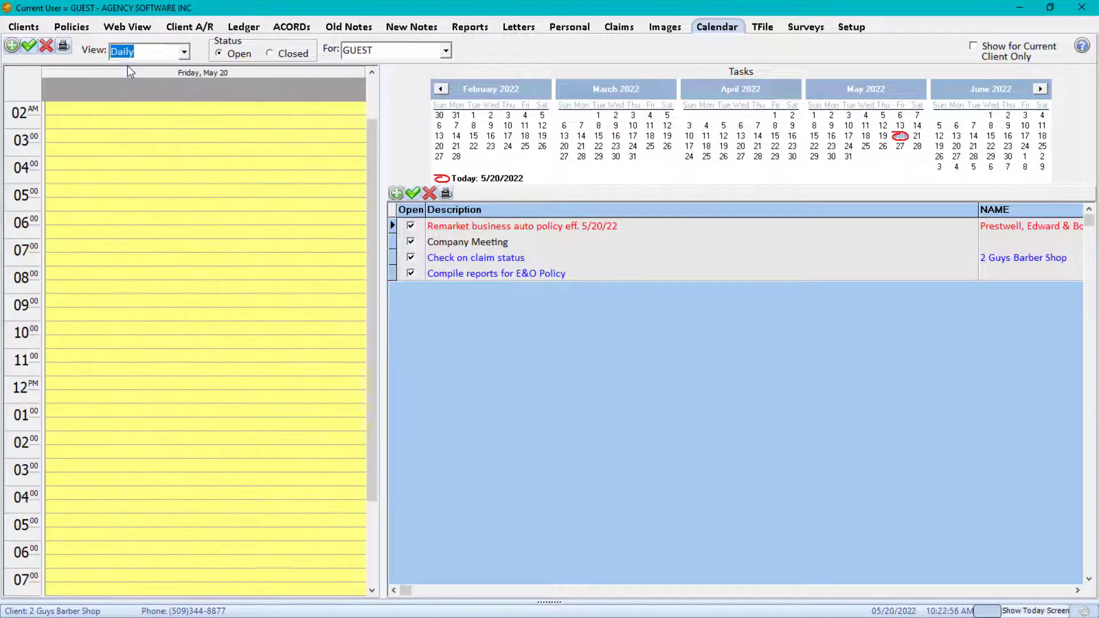
click(185, 51)
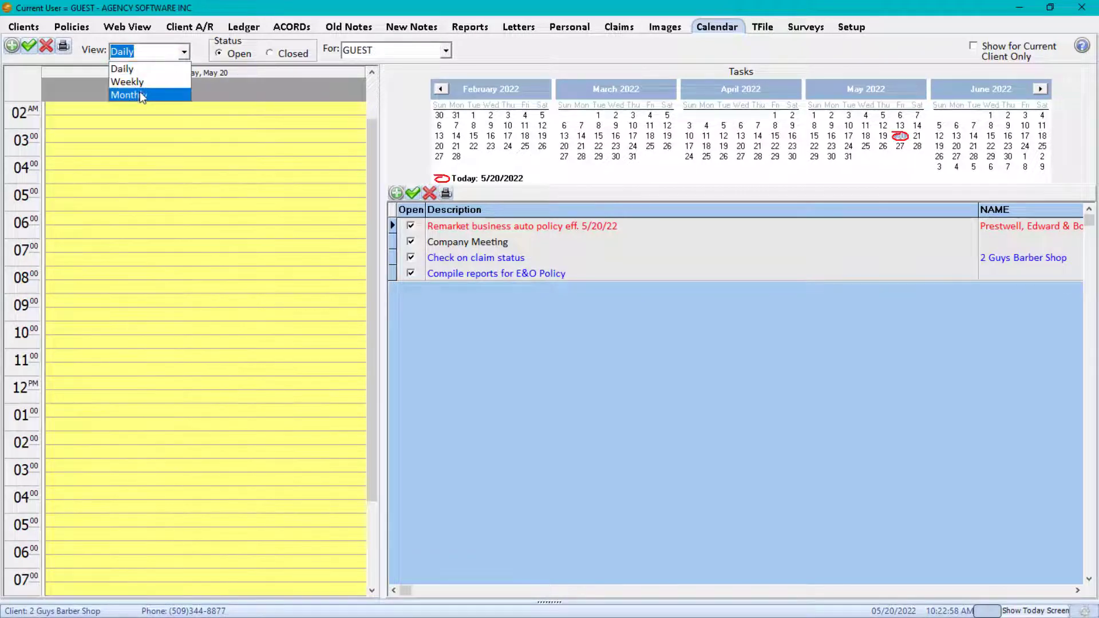
click(140, 94)
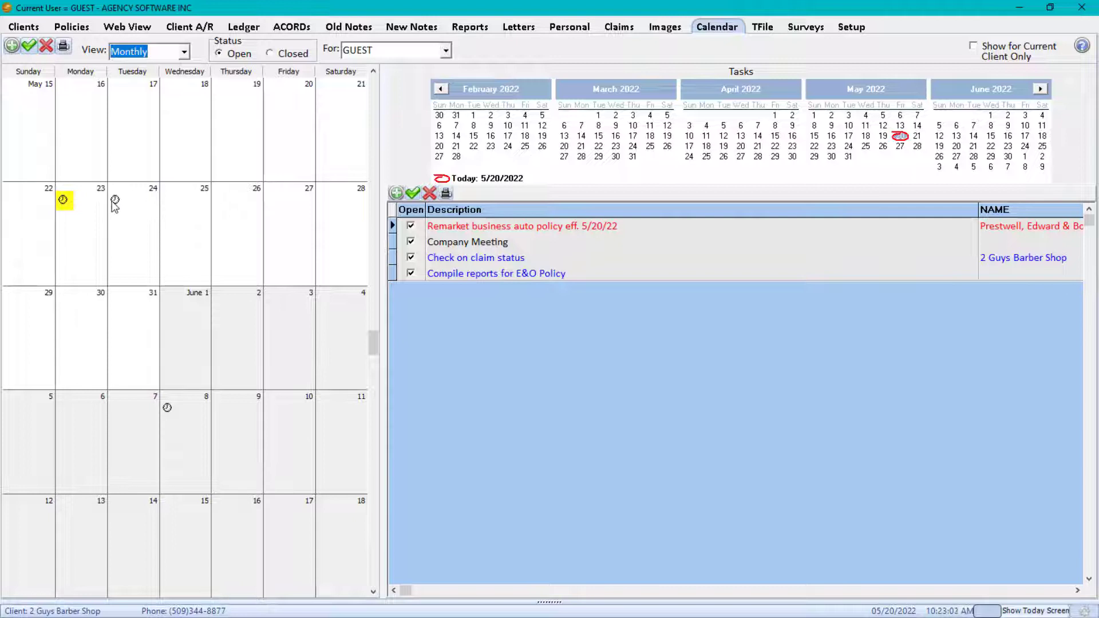
click(184, 52)
click(139, 81)
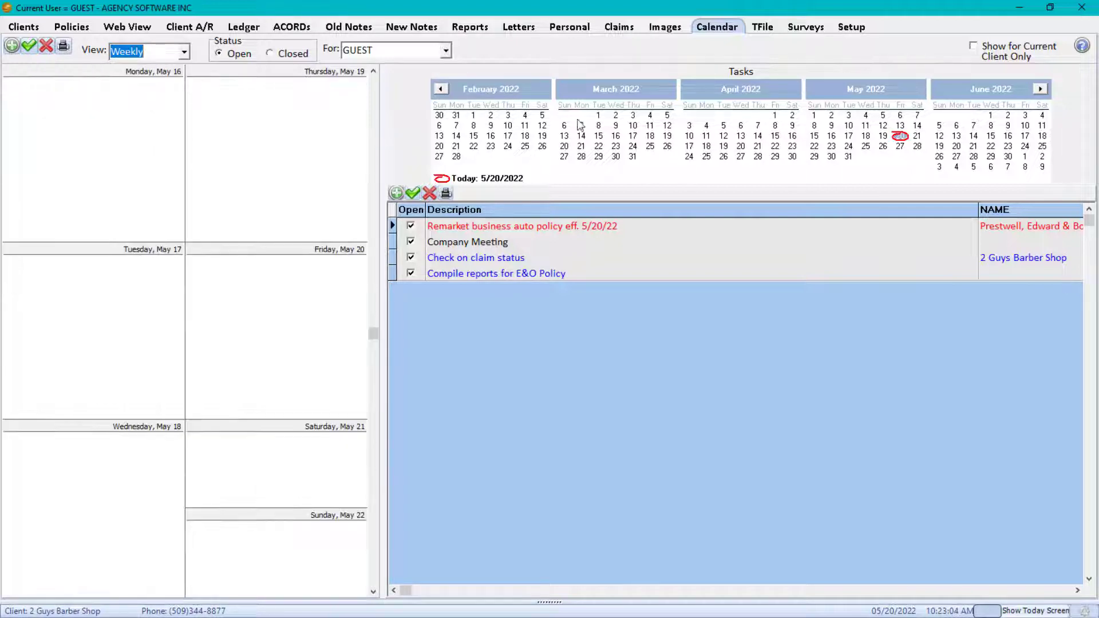
click(843, 147)
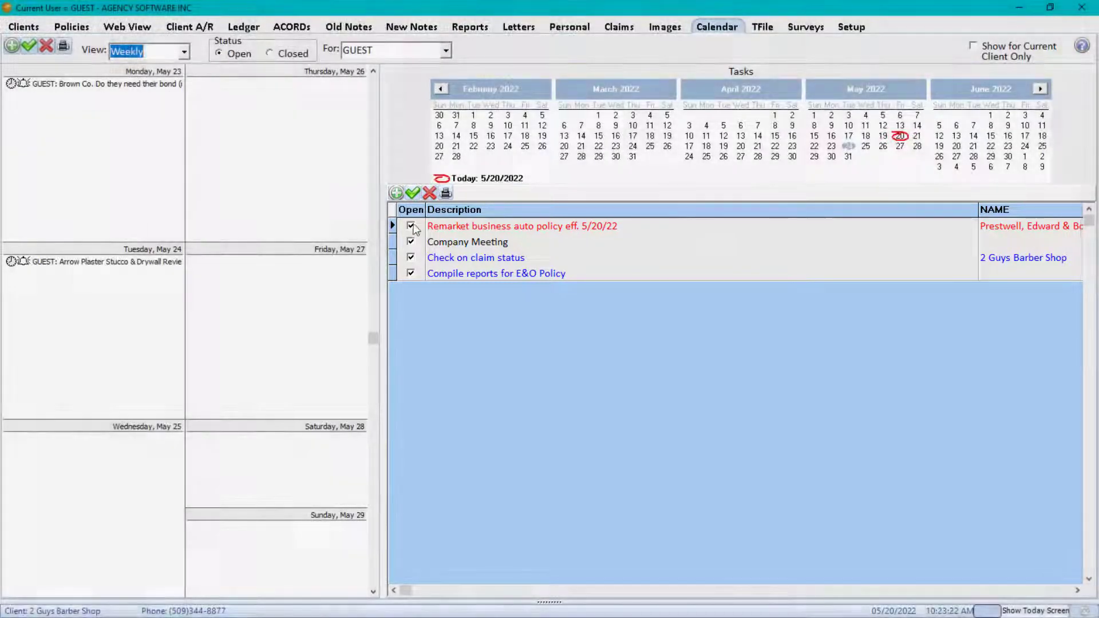
Set the status of the task "Remarket business auto policy eff. 5/20/22" to Closed.
click(412, 226)
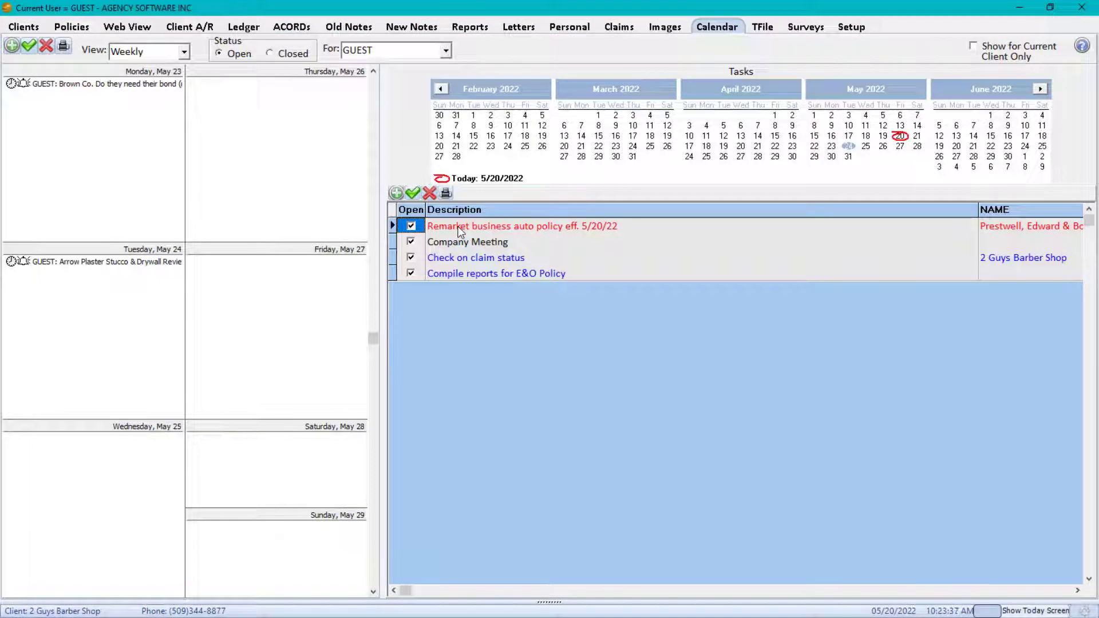
double_click(460, 230)
click(640, 221)
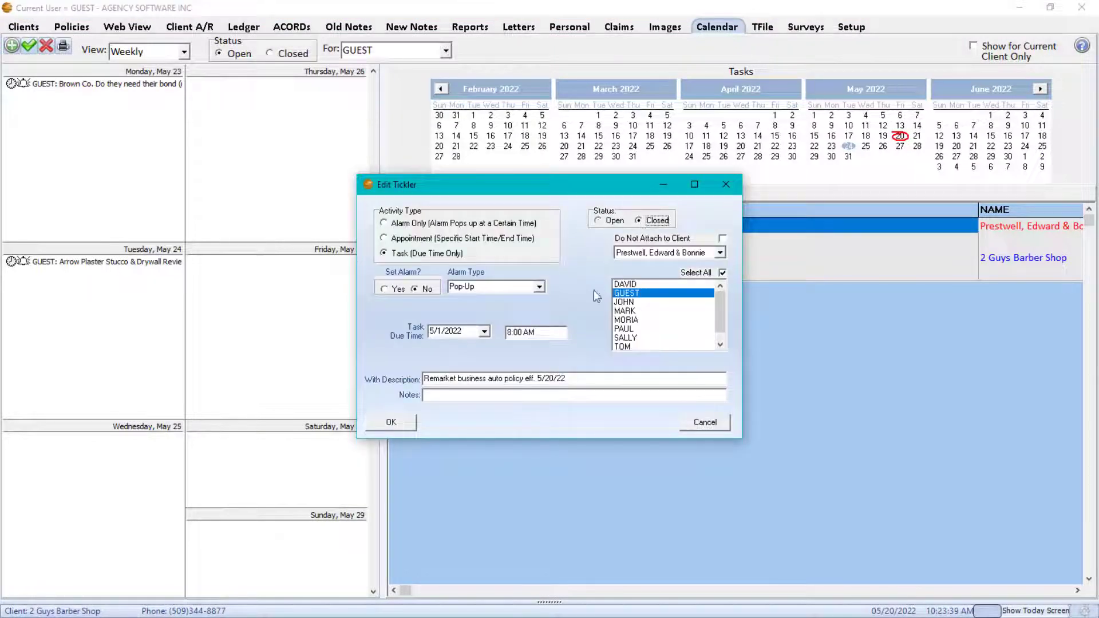
click(390, 429)
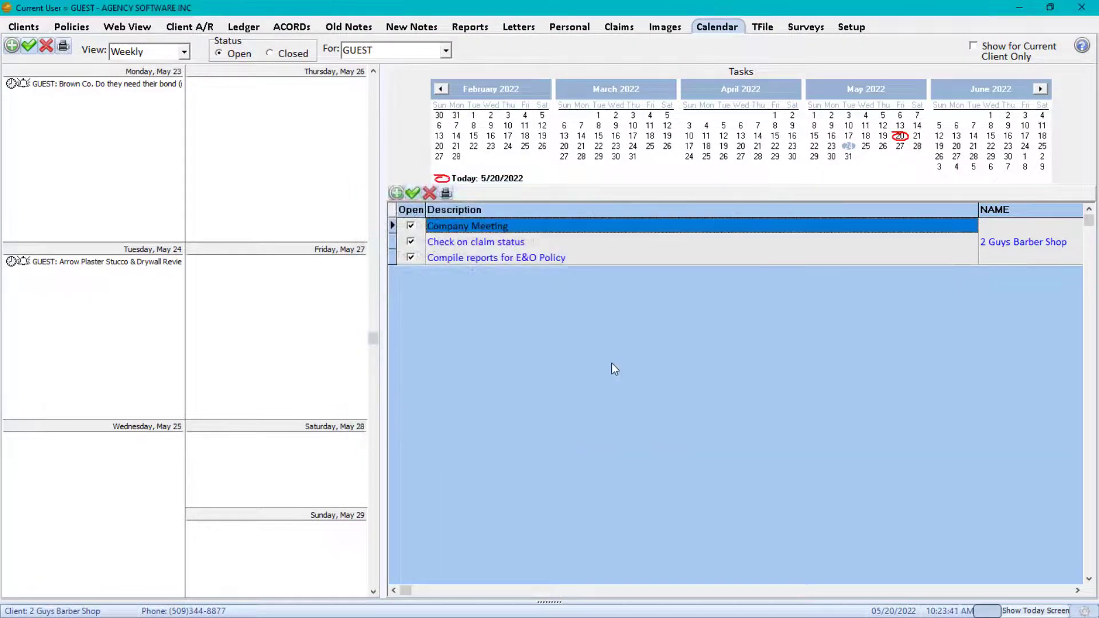
Start a new tickler and examine the options for Appointment, Task and Alarm Only, including the available alarm types.
click(317, 302)
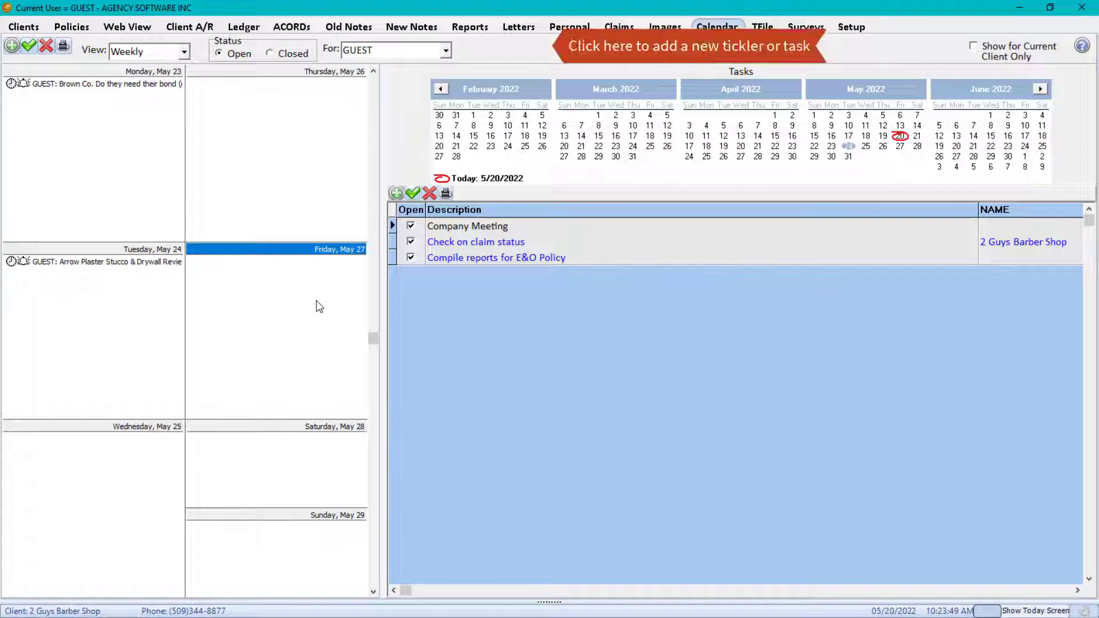
click(11, 46)
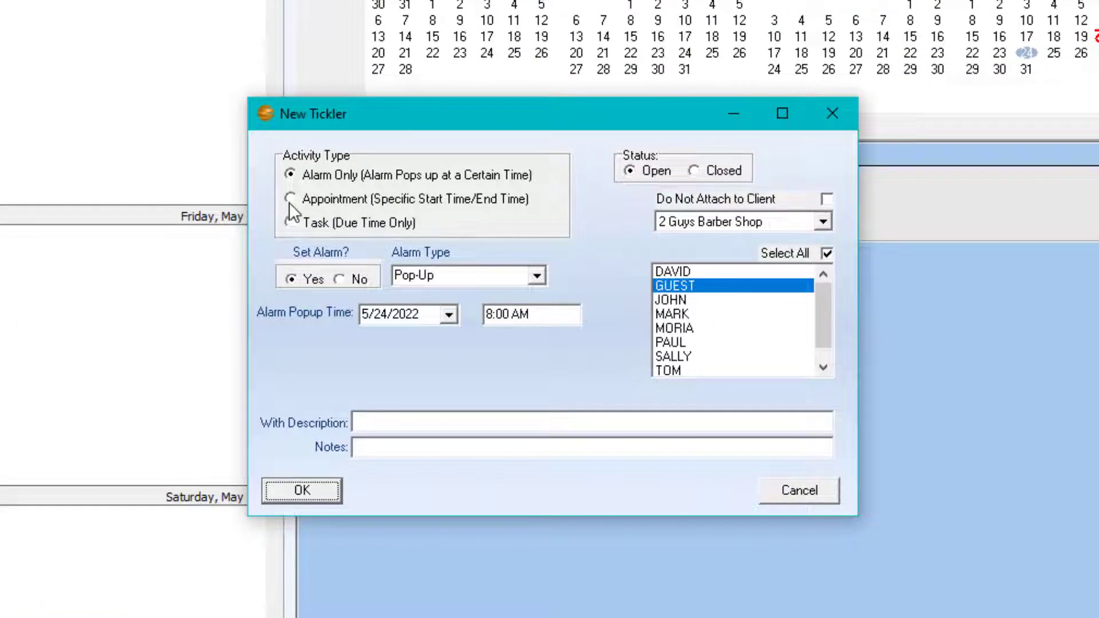
click(384, 239)
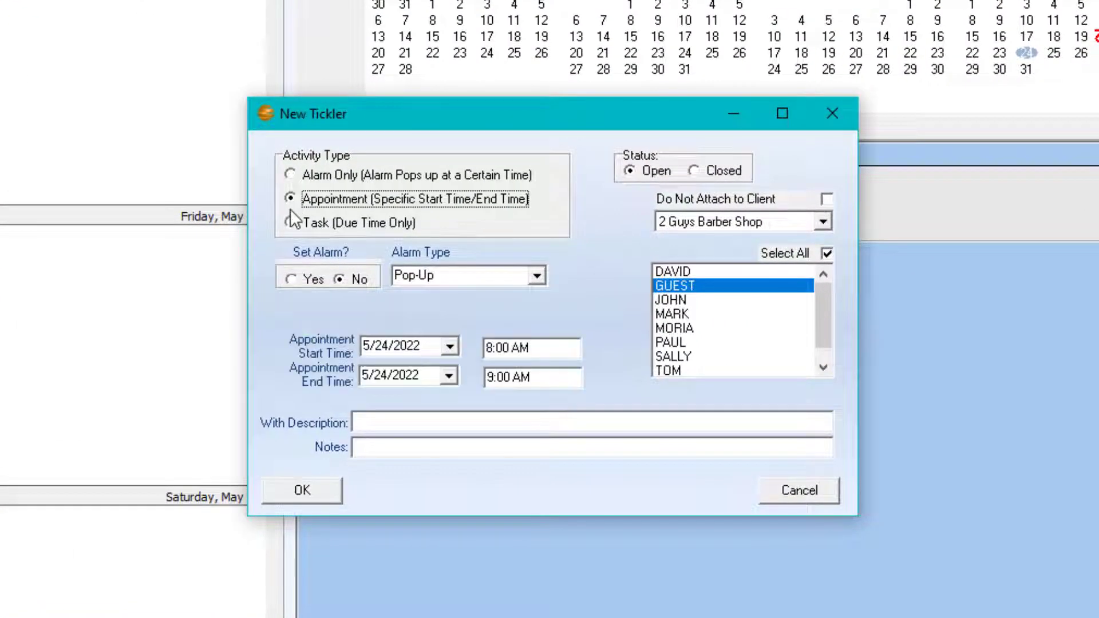
click(290, 221)
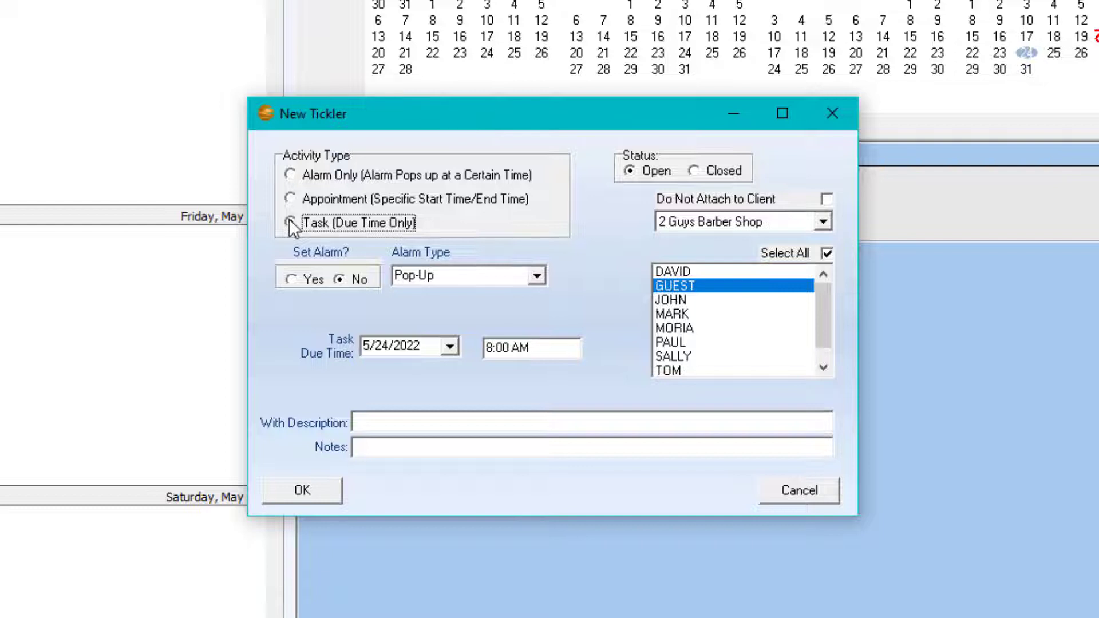
click(291, 174)
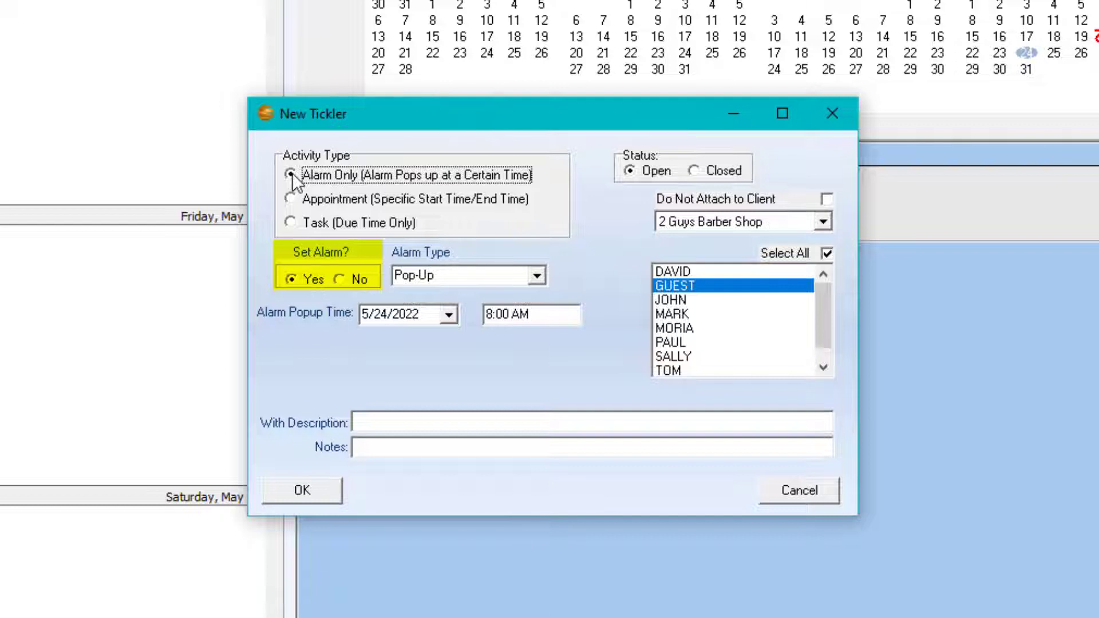
click(537, 276)
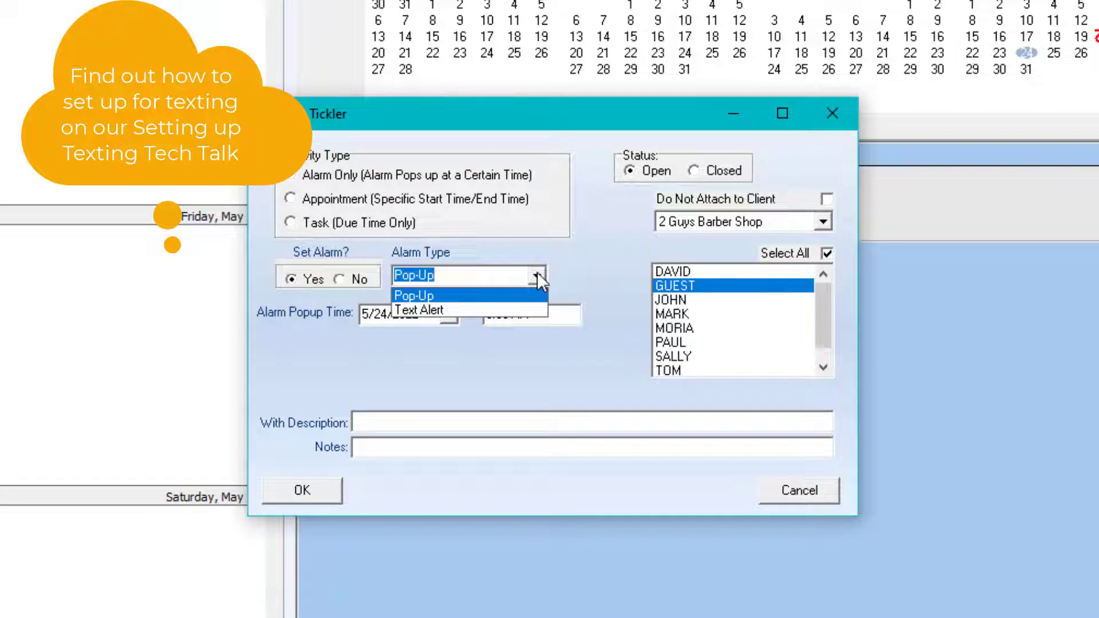
click(537, 273)
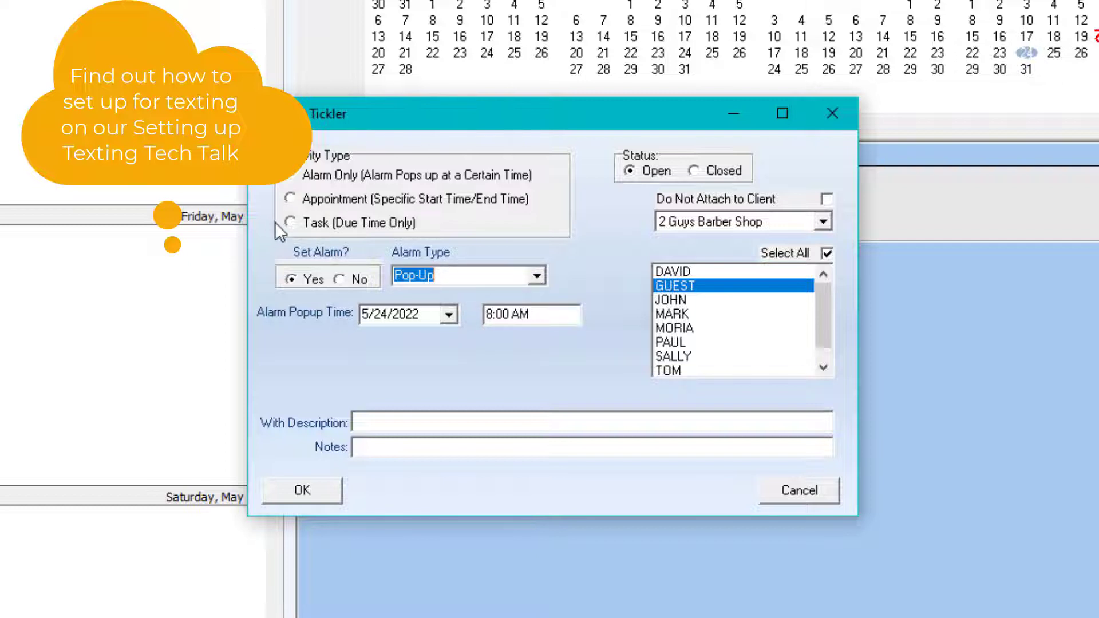
Make the new tickler a Task with an alarm and the description "Check on renewal premium".
click(290, 222)
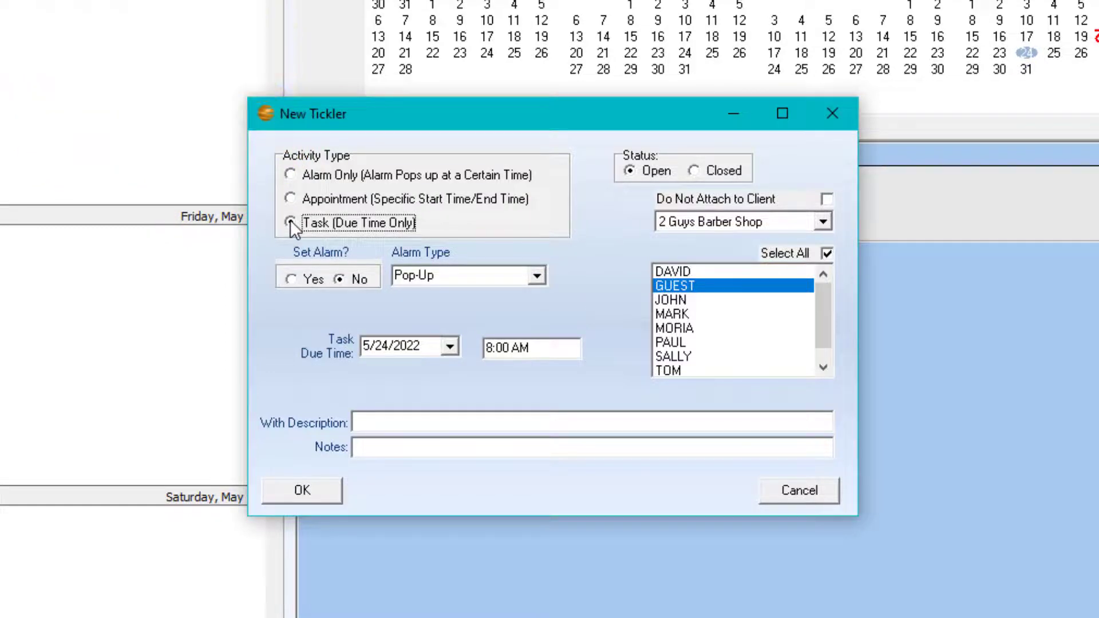
click(291, 280)
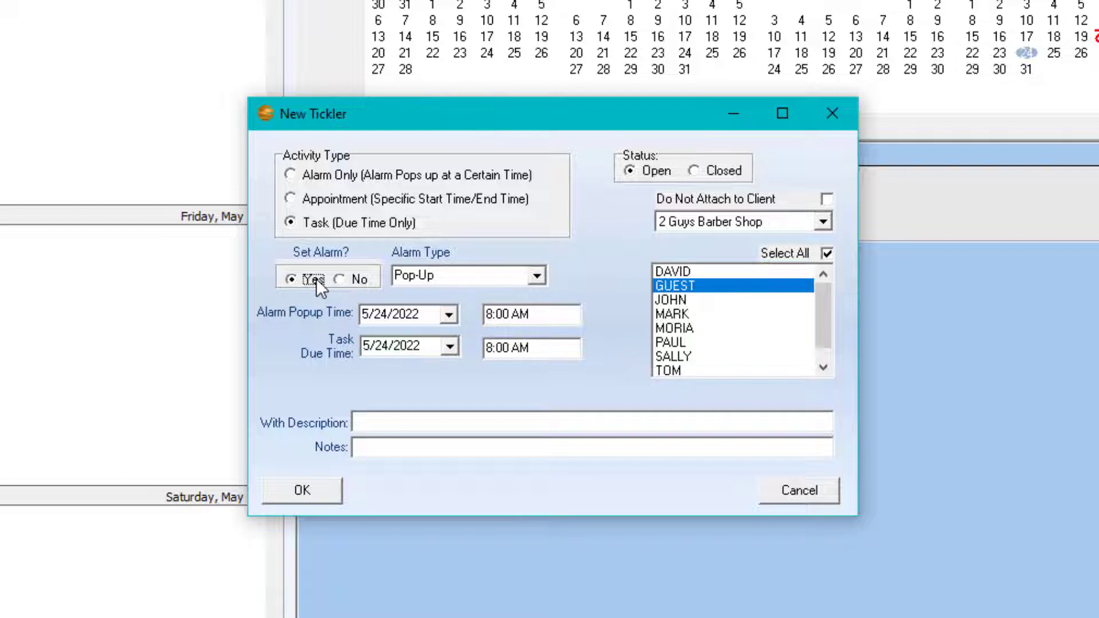
click(388, 421)
text(Check on renewal premium)
Assign the new task to another employee and attach it to the client A-Core of Washington.
click(684, 356)
click(824, 222)
click(687, 284)
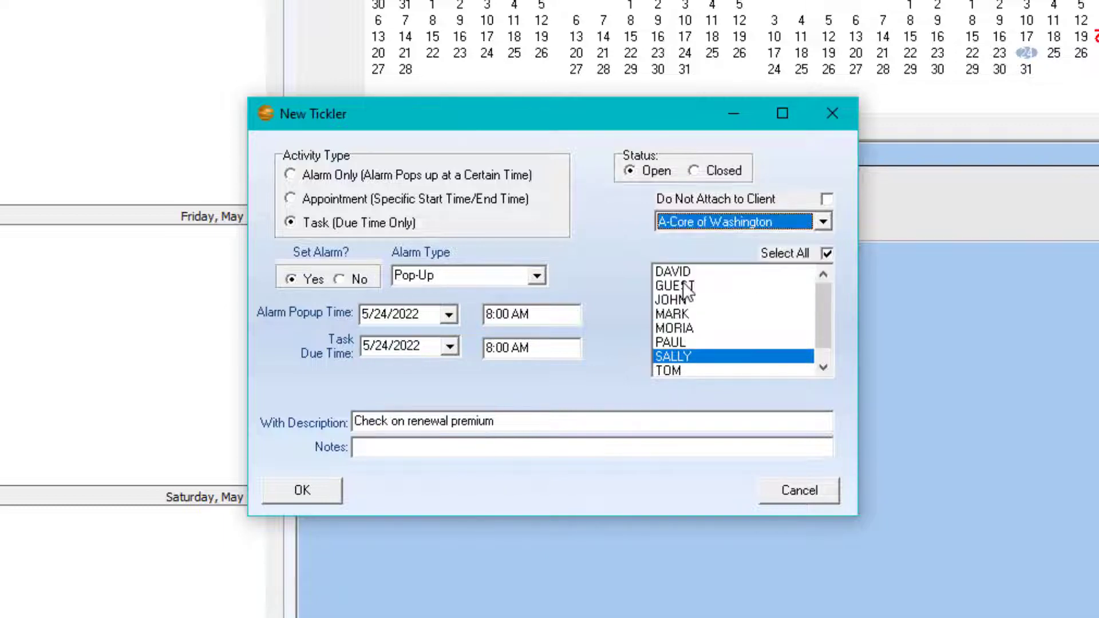
Pick the new task's due date and its alarm popup date.
click(451, 347)
click(467, 491)
click(449, 314)
click(467, 458)
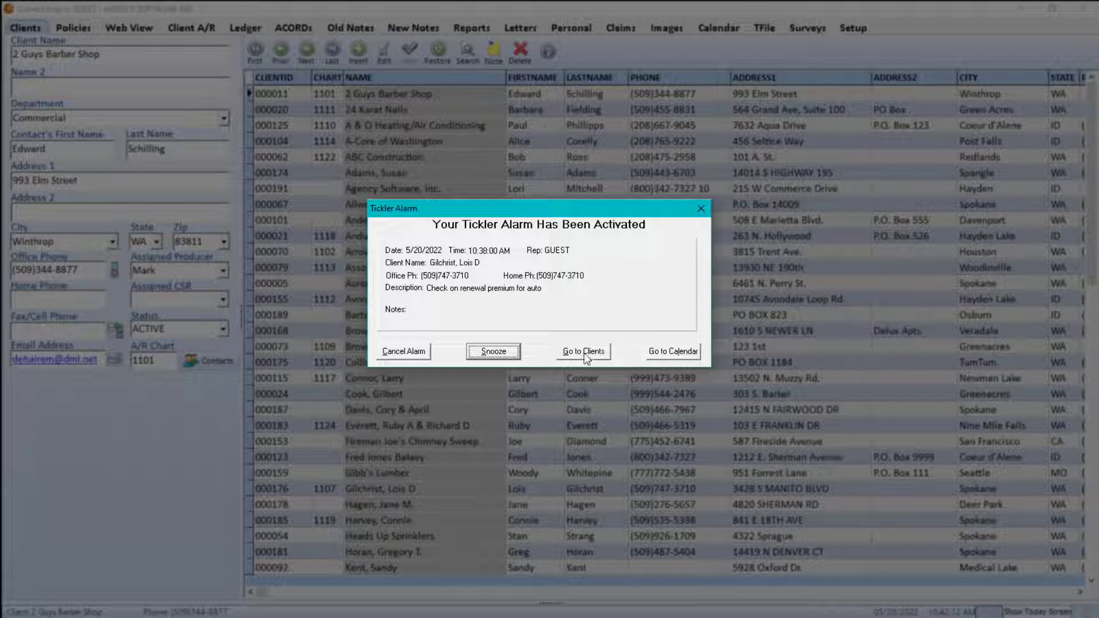
Snooze the activated tickler alarm until 10:42 AM on 5/20/2022.
click(483, 352)
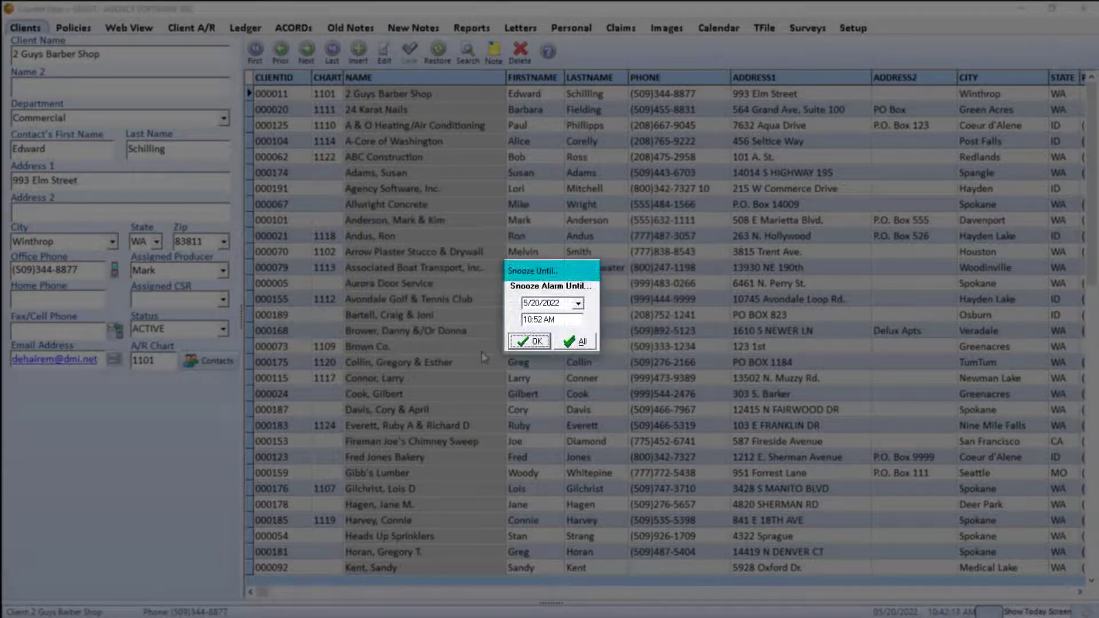
click(538, 320)
text(42)
click(531, 341)
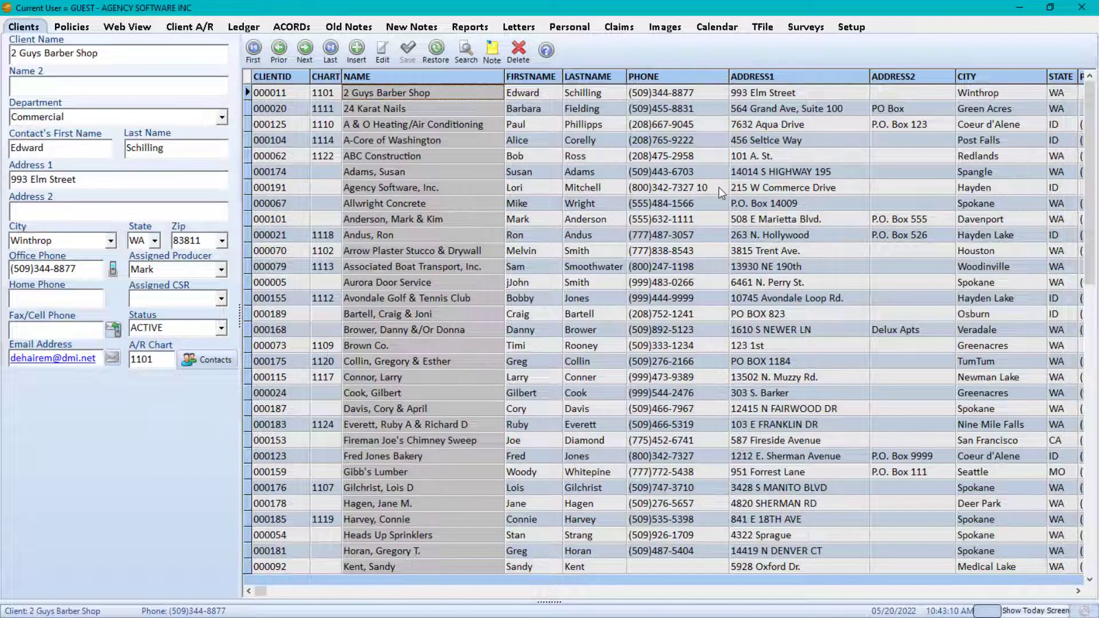
Show the calendar in Weekly view for the week starting May 23 and preview its printout.
click(728, 27)
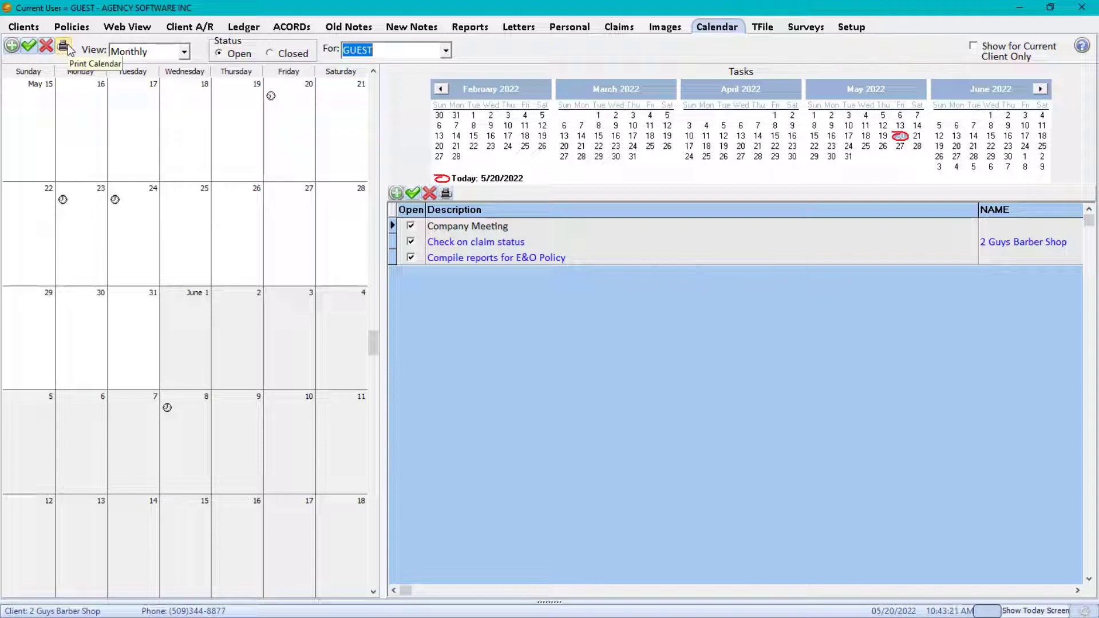
click(184, 51)
click(123, 86)
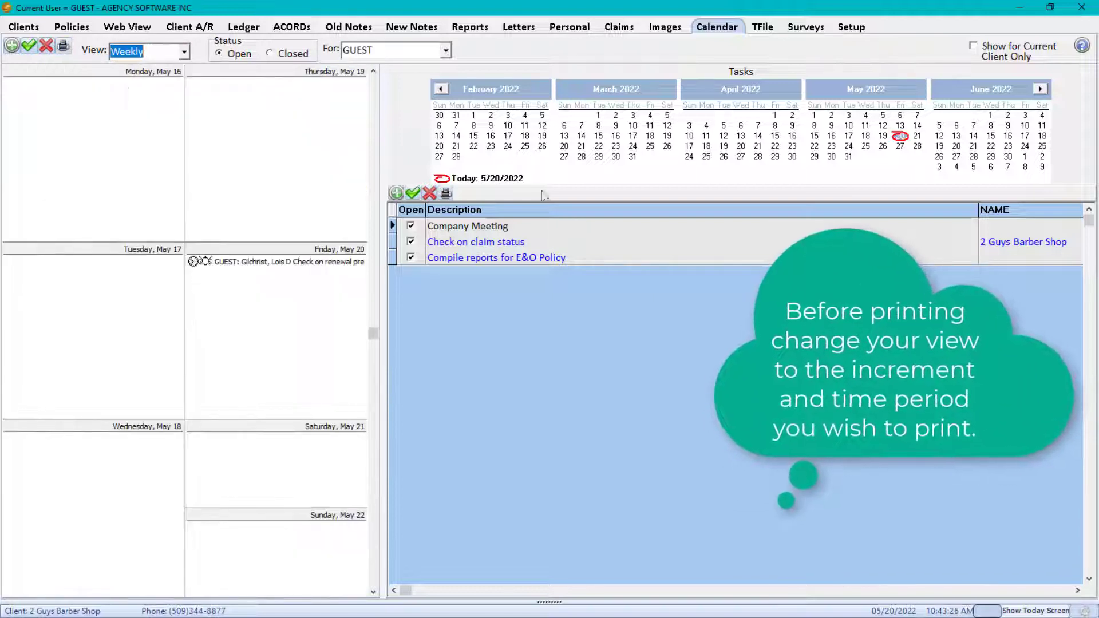
scroll(123, 86, down, 1)
click(63, 46)
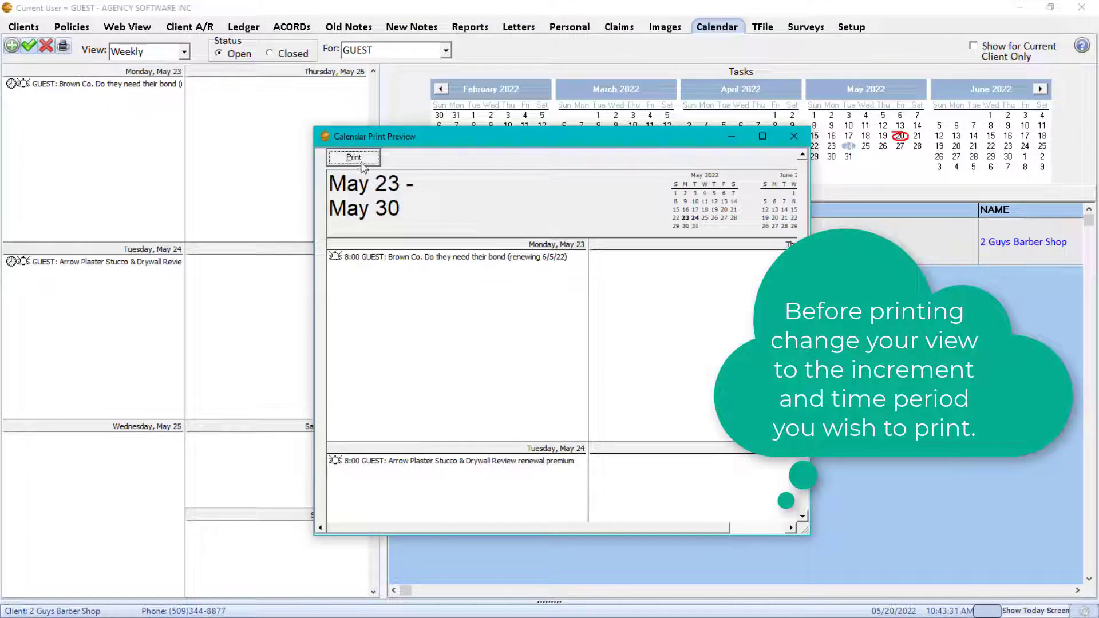
click(794, 136)
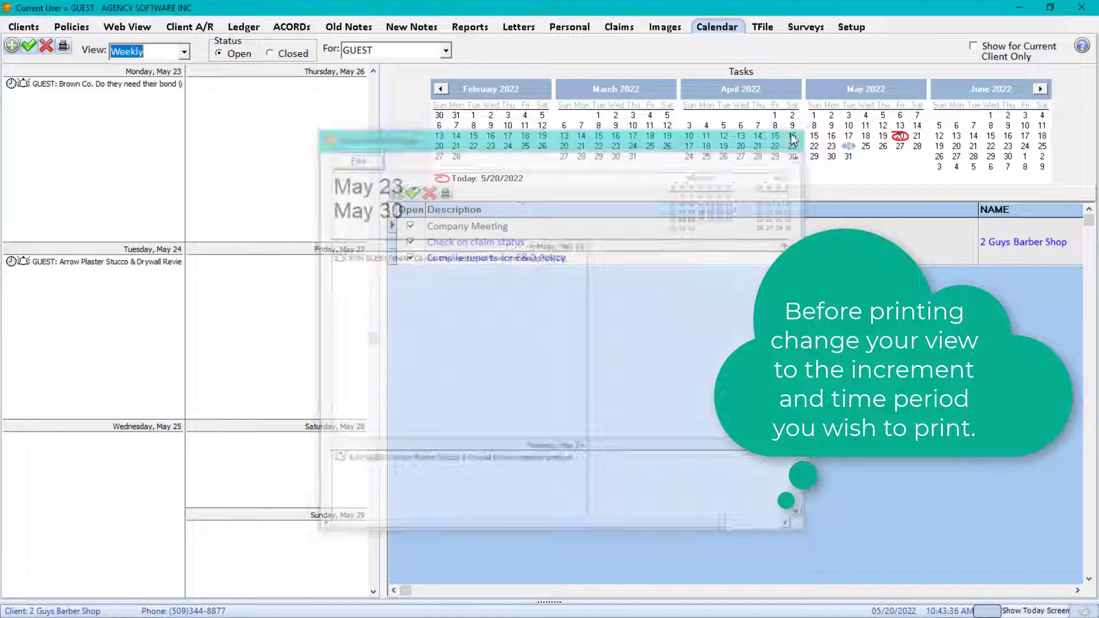
Preview the printable report of the calendar's task list, and close the preview.
click(446, 194)
click(609, 286)
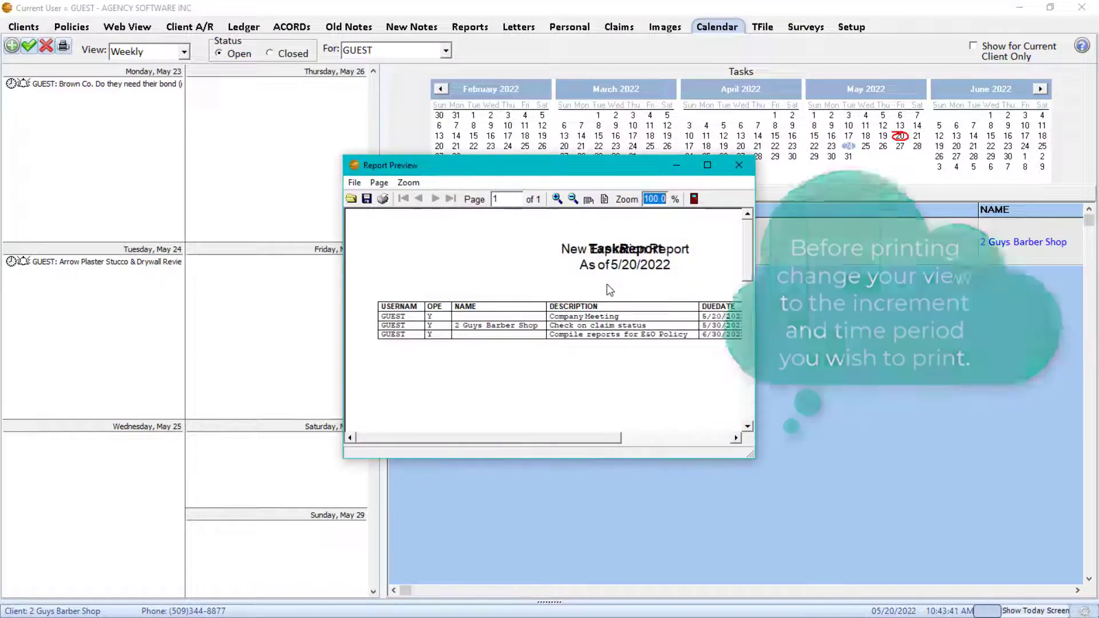
click(740, 166)
Open the qualifiers for the Tickler Report among the management reports.
click(474, 29)
double_click(233, 382)
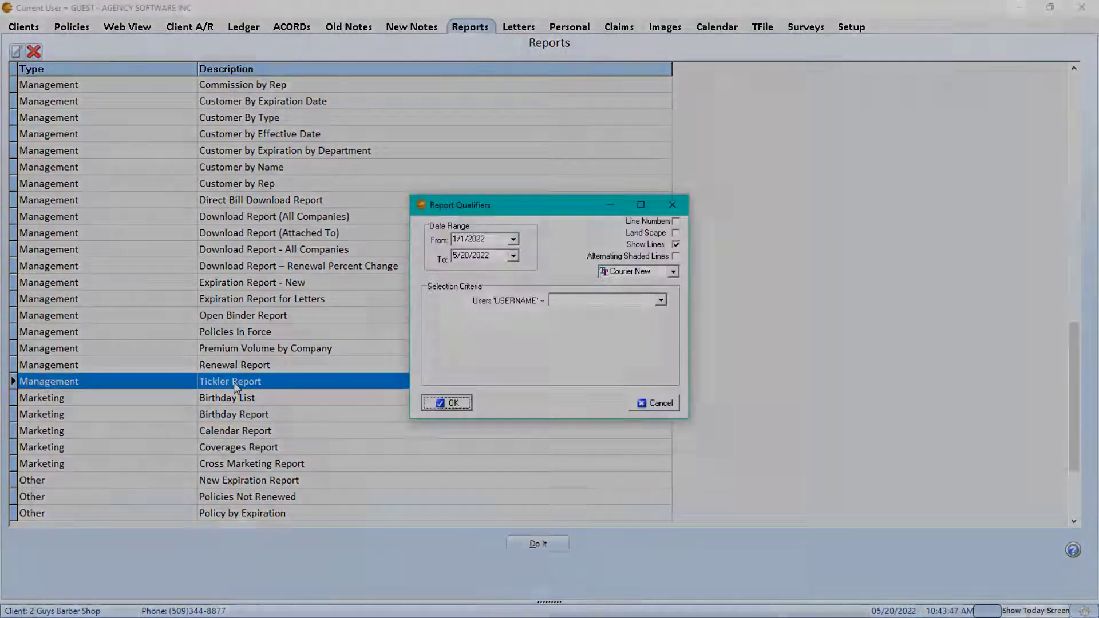